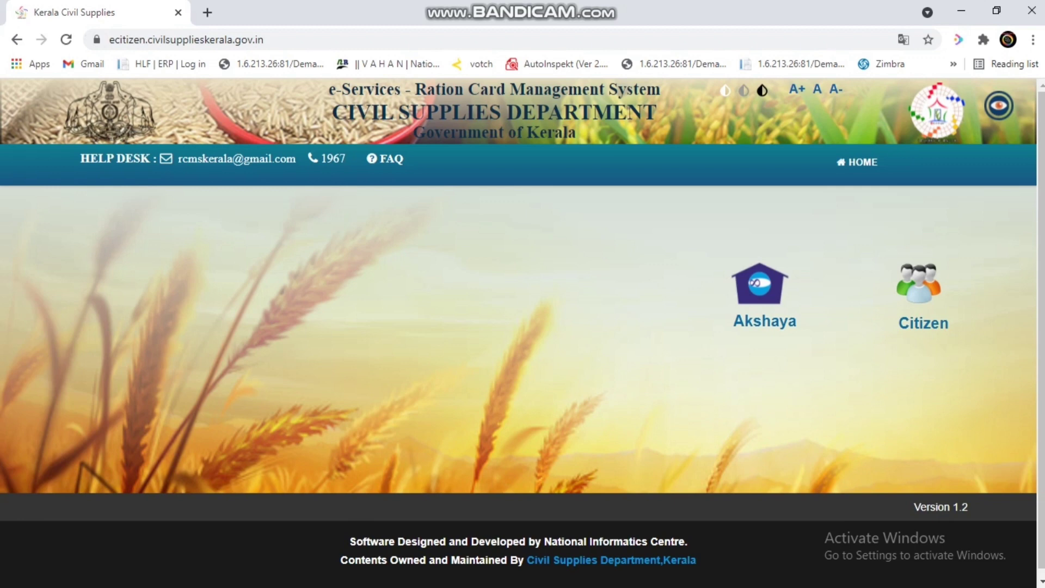
- Enter the Aadhaar and ration card numbers, accept the consent terms, and run validation
click(923, 323)
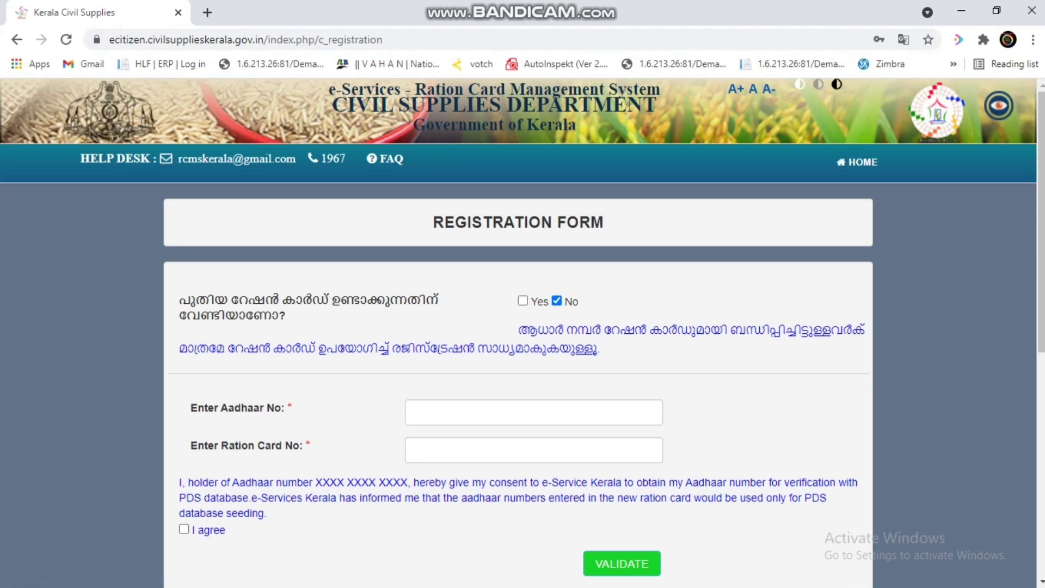
click(534, 412)
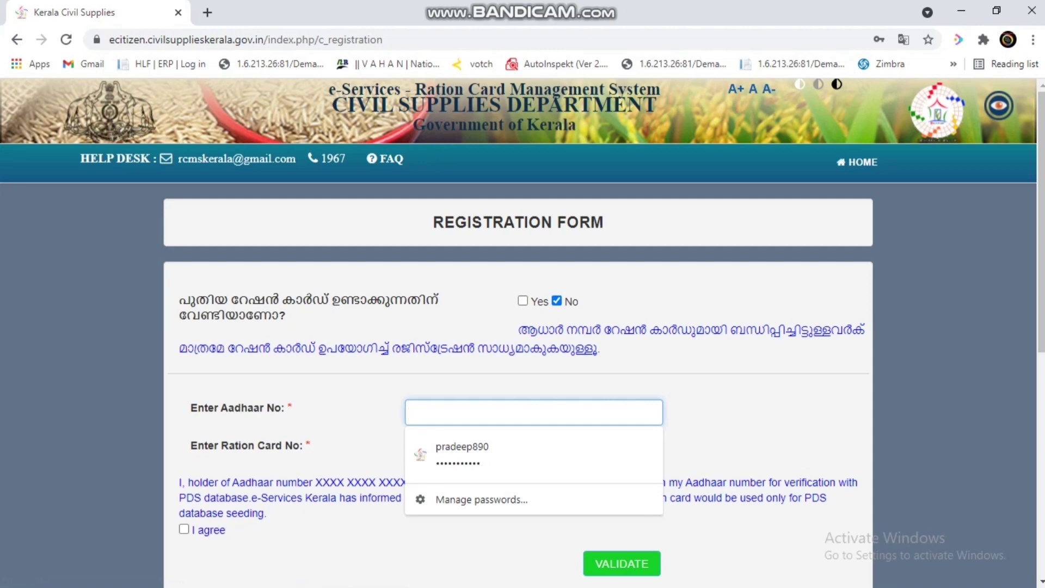
text(1111111)
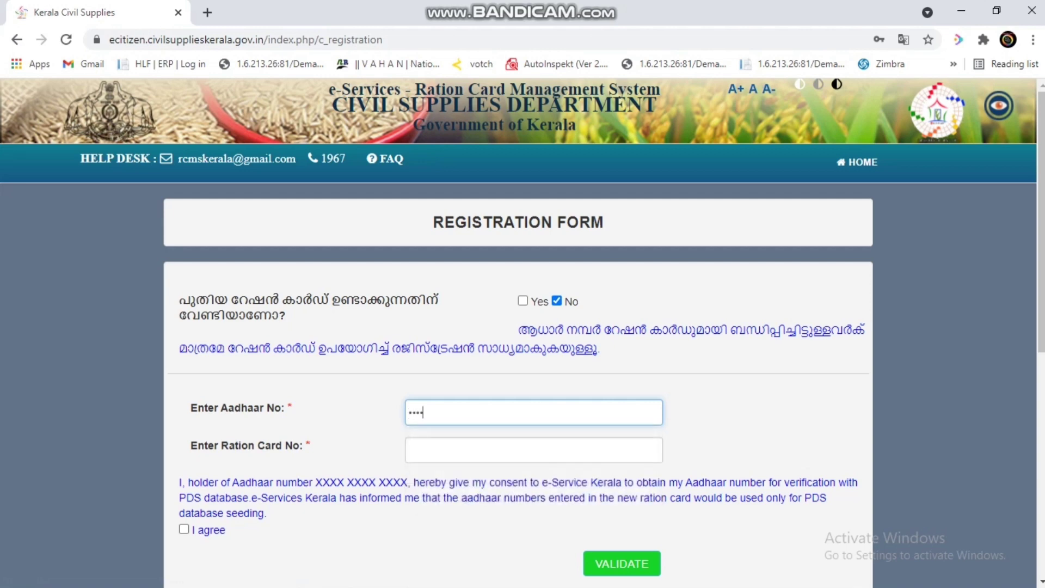
text(11111)
click(415, 455)
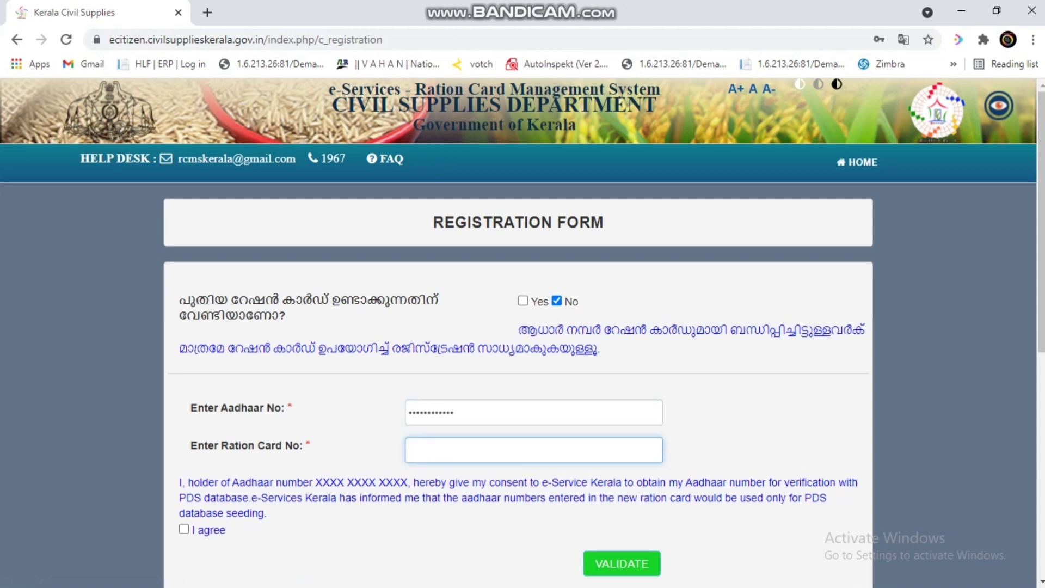
text(12)
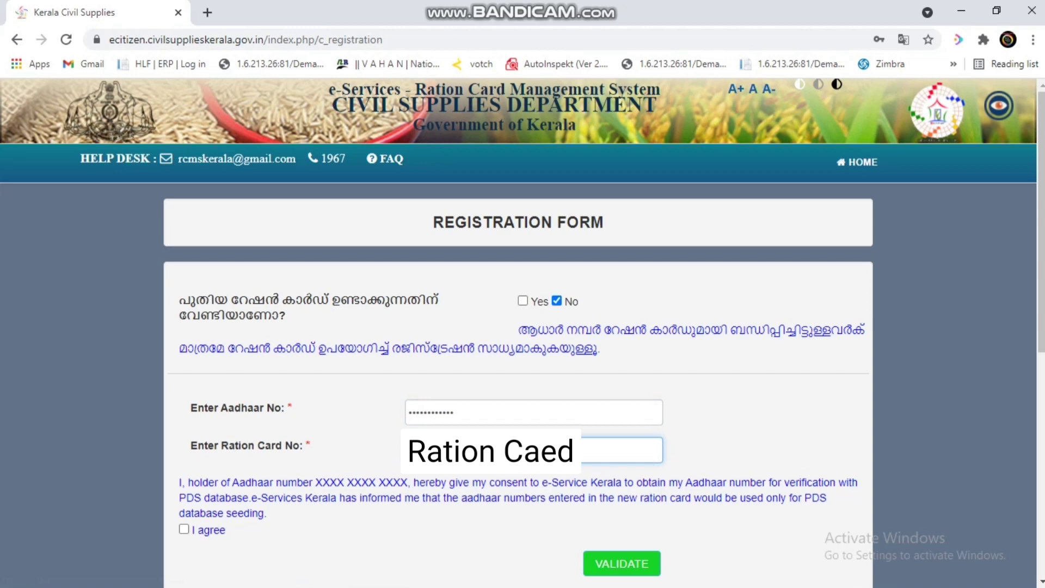
scroll(522, 326, down, 3)
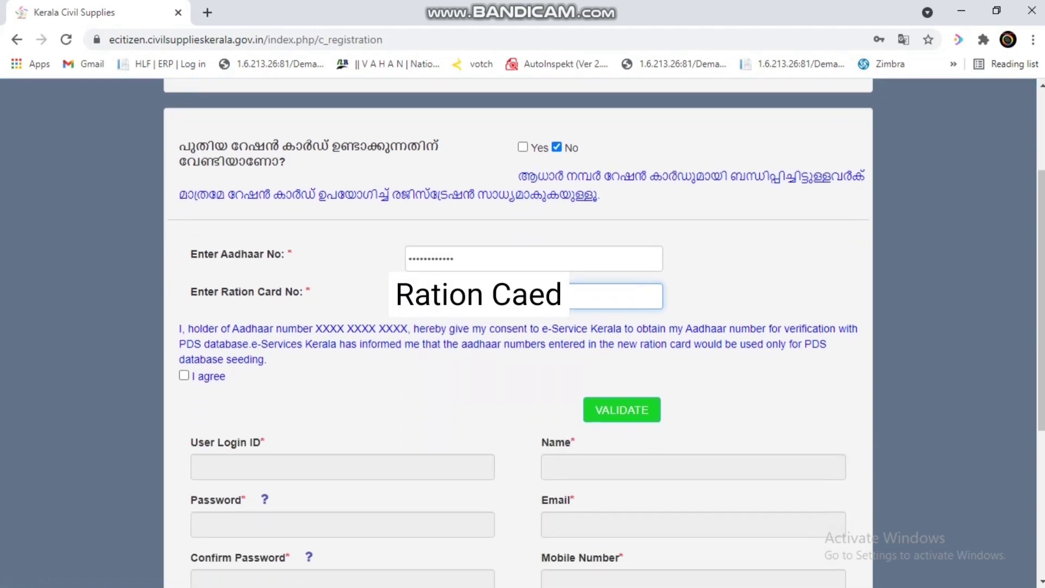
click(184, 375)
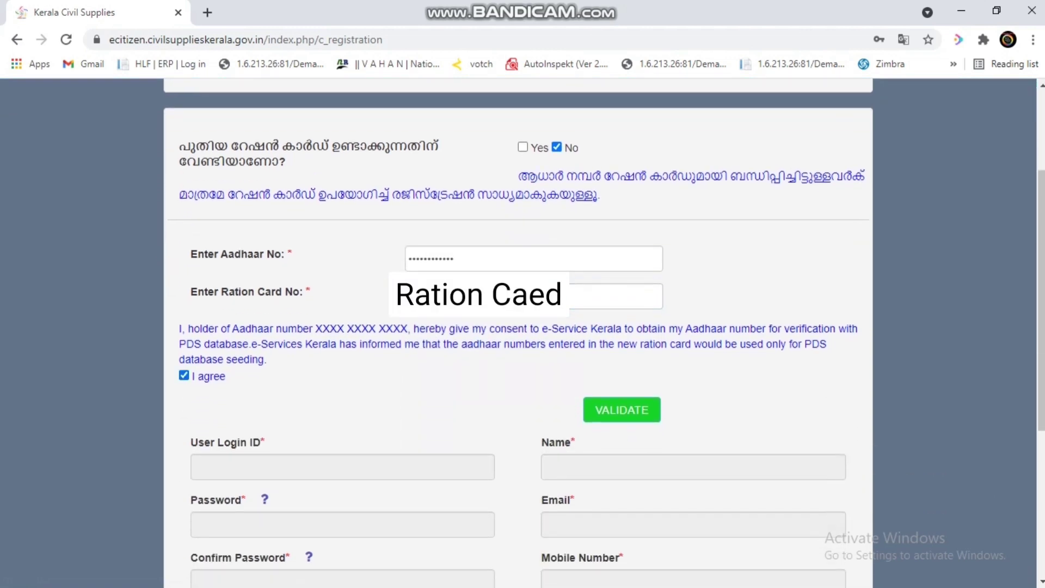
click(621, 410)
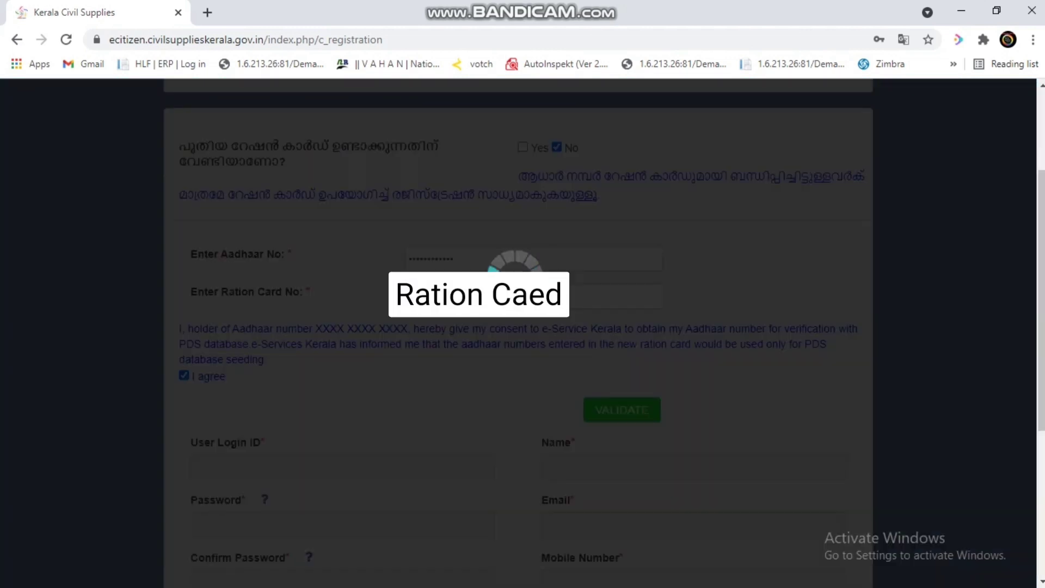
scroll(522, 327, down, 2)
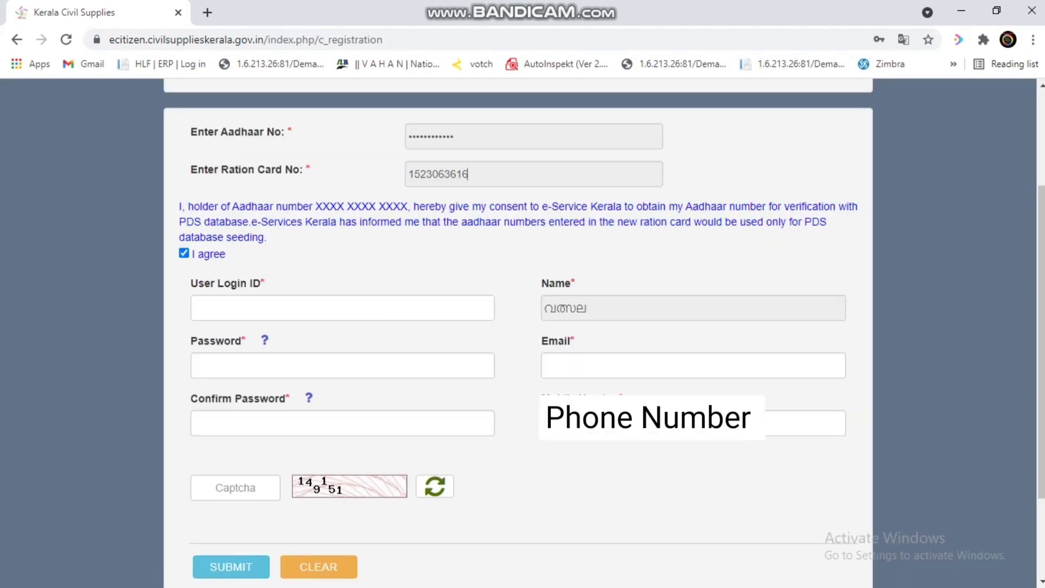
- Enter the new account's user login ID
key(Return)
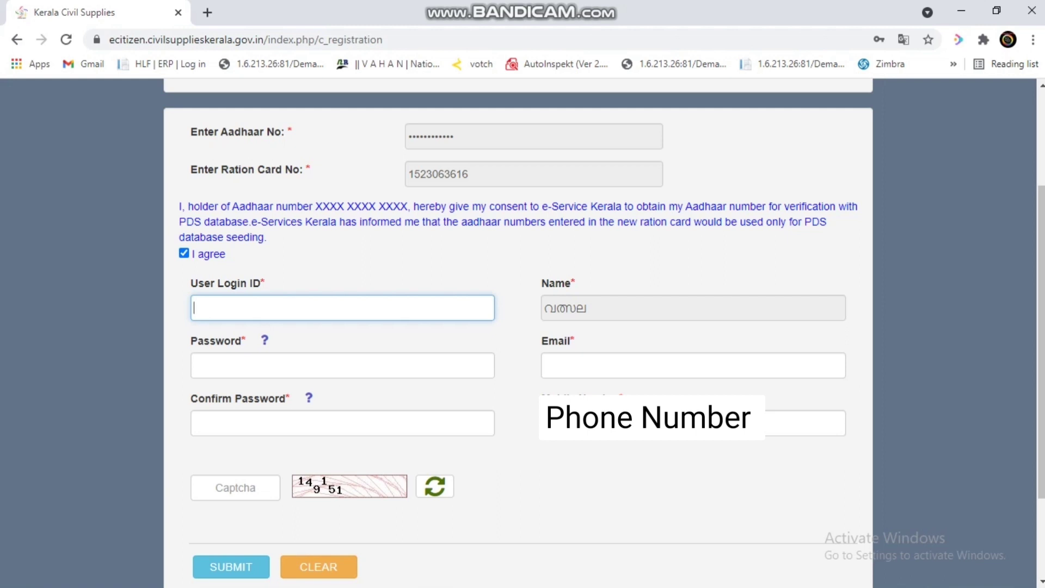
text(p)
key(BackSpace)
- Set the account password and type the account e-mail address
click(272, 365)
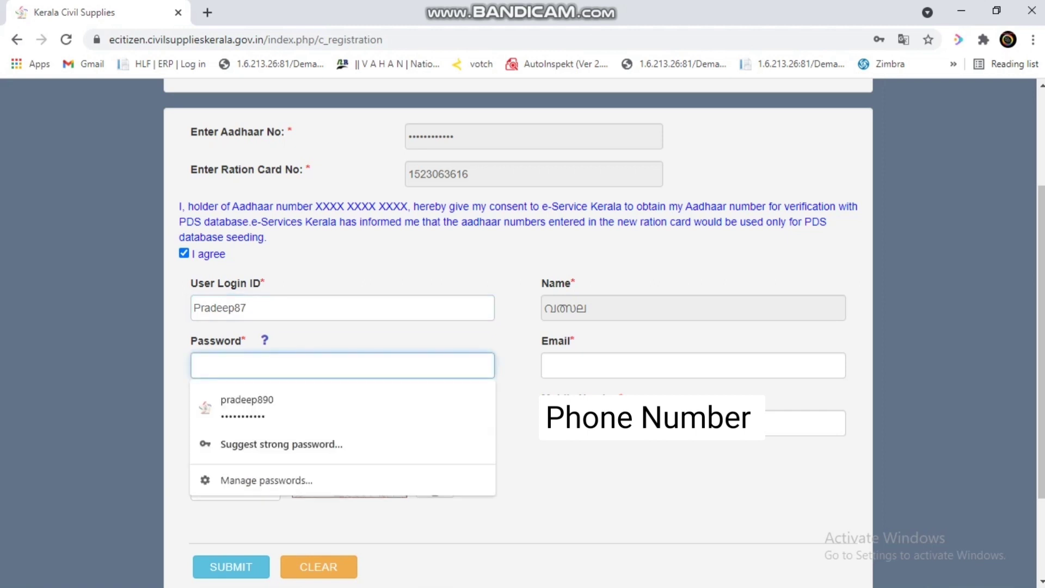
text(••••••••)
key(ctrl+v)
click(599, 365)
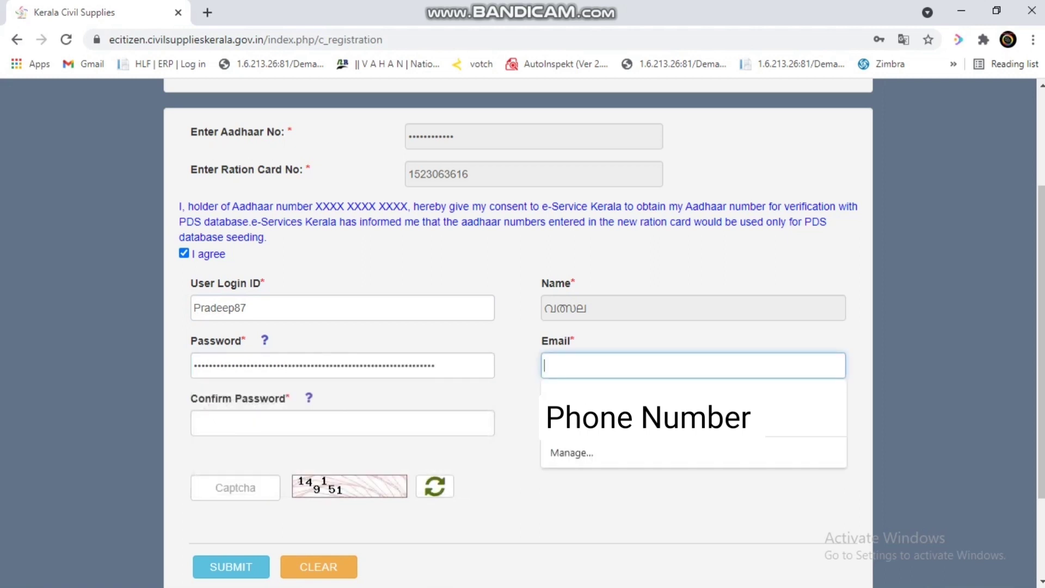
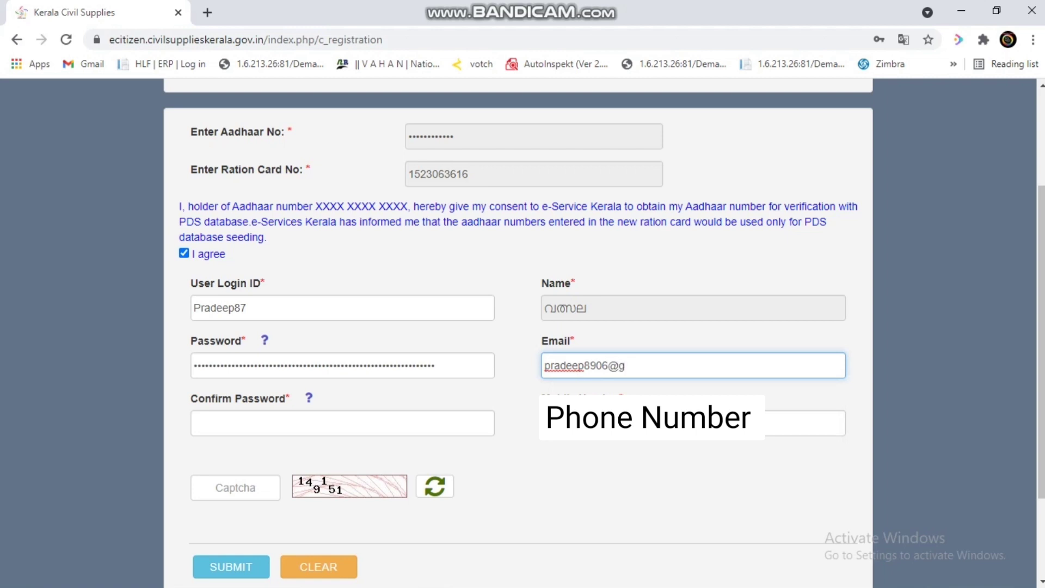
- Fill in the Confirm Password field with the account password
click(342, 423)
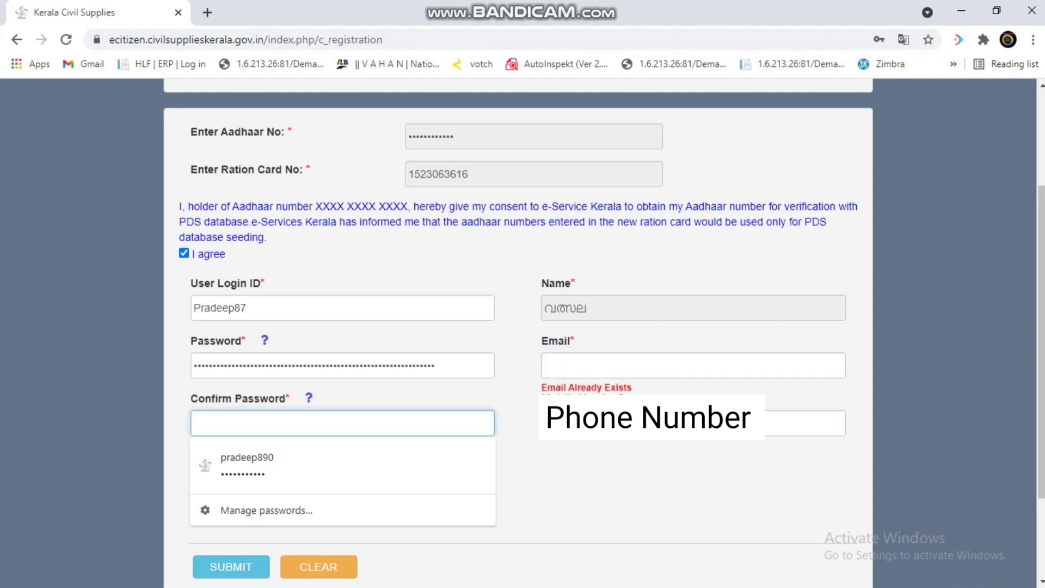
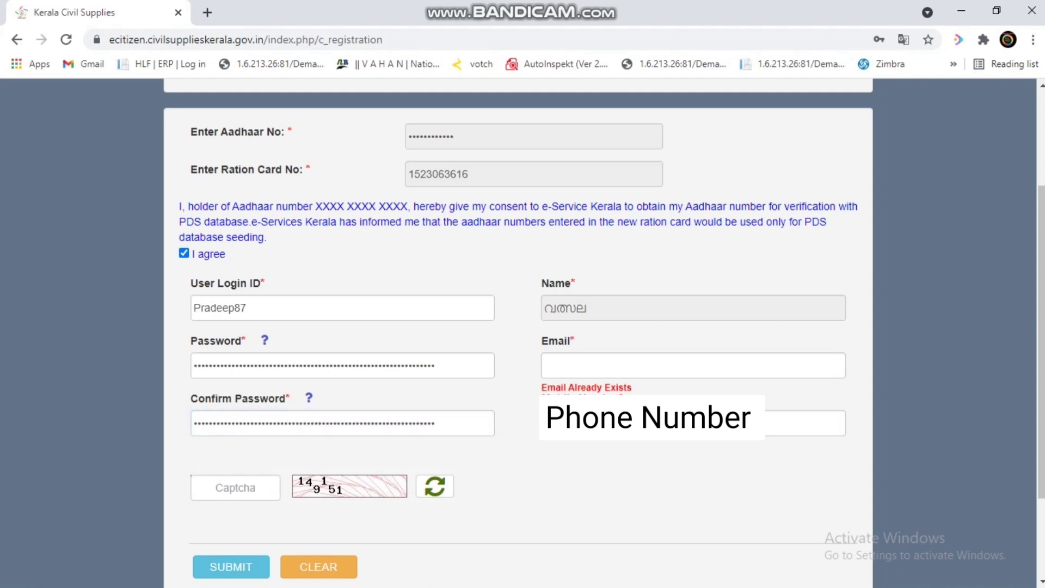
key(Return)
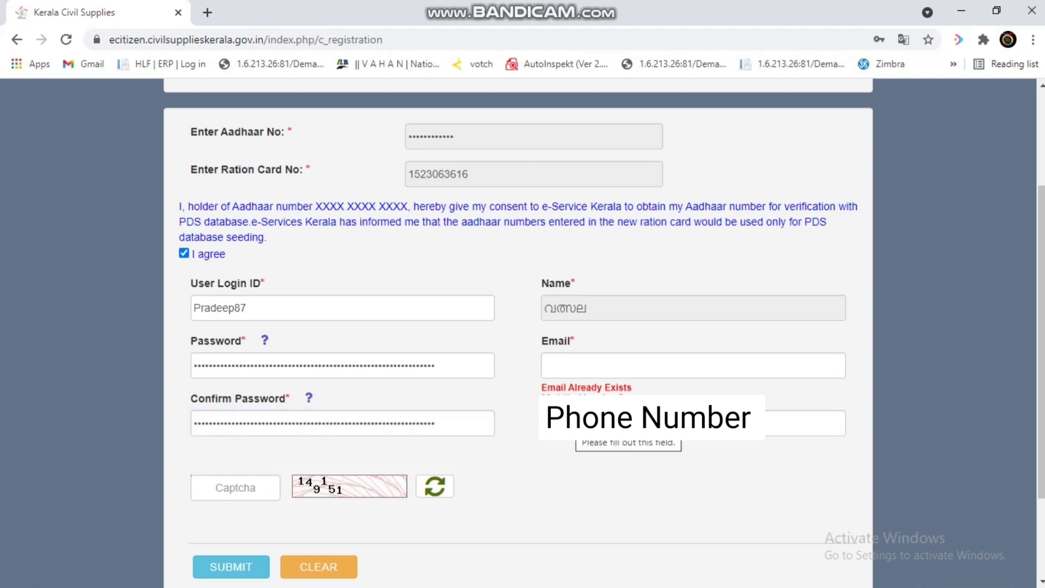
- Replace the already-registered e-mail with a new address and enter the mobile number
click(693, 365)
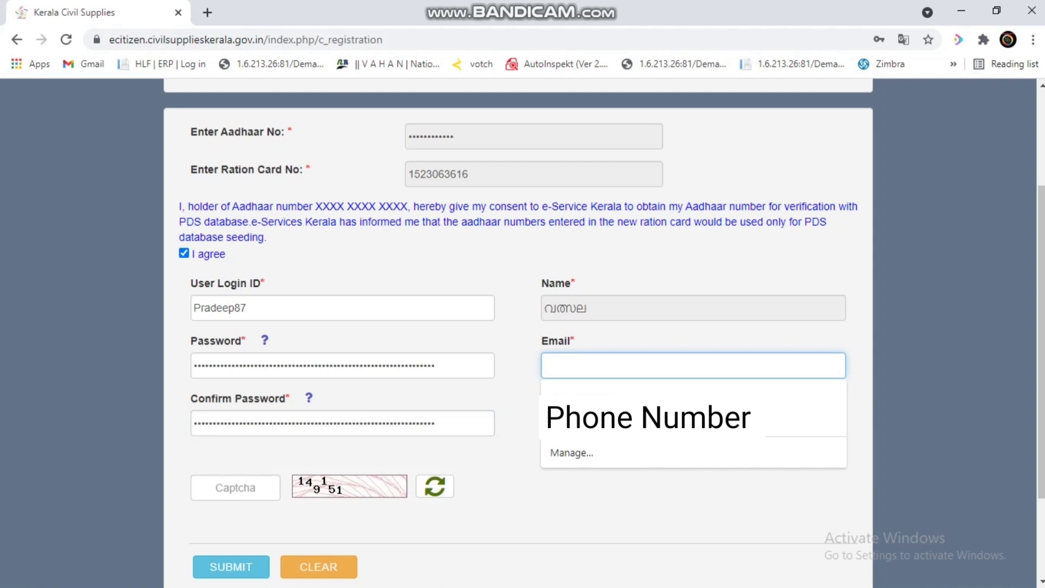
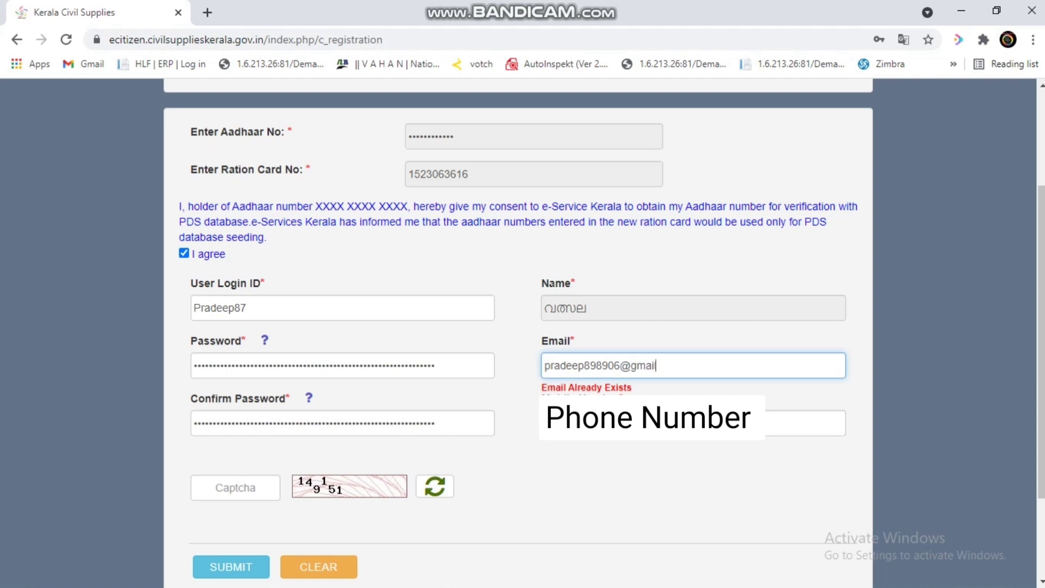
click(805, 423)
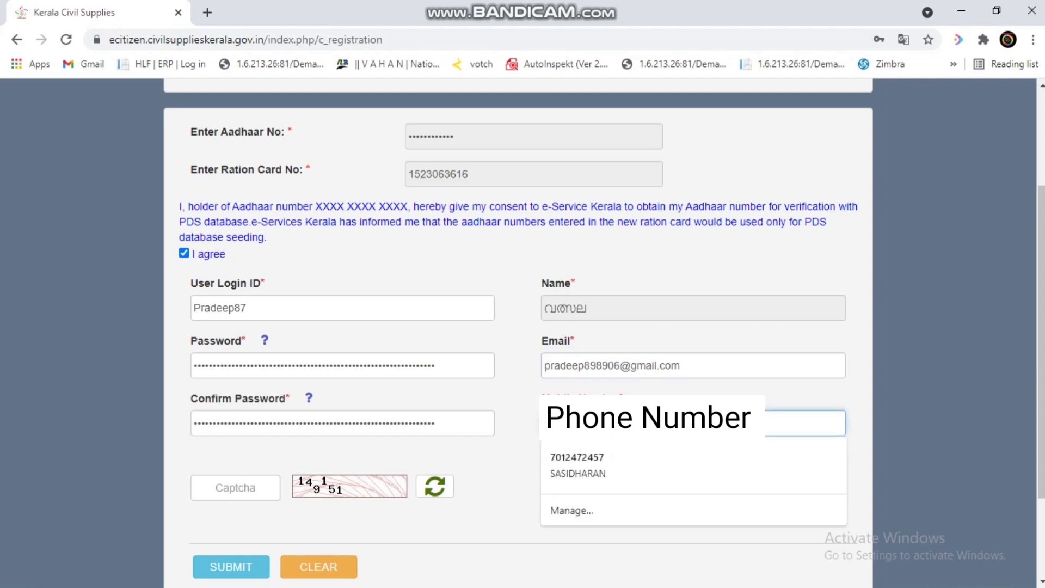
text(9)
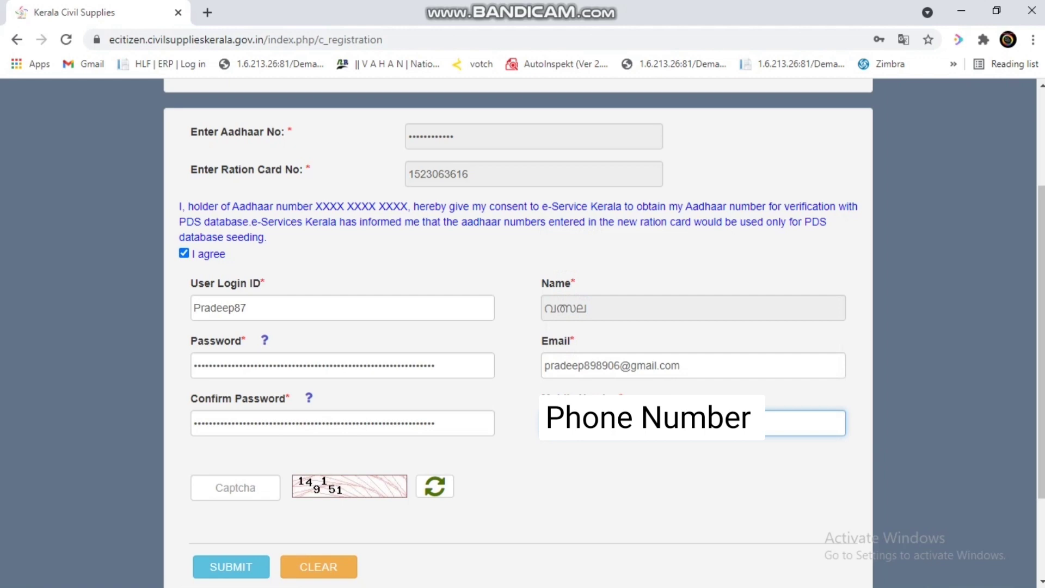
key(Tab)
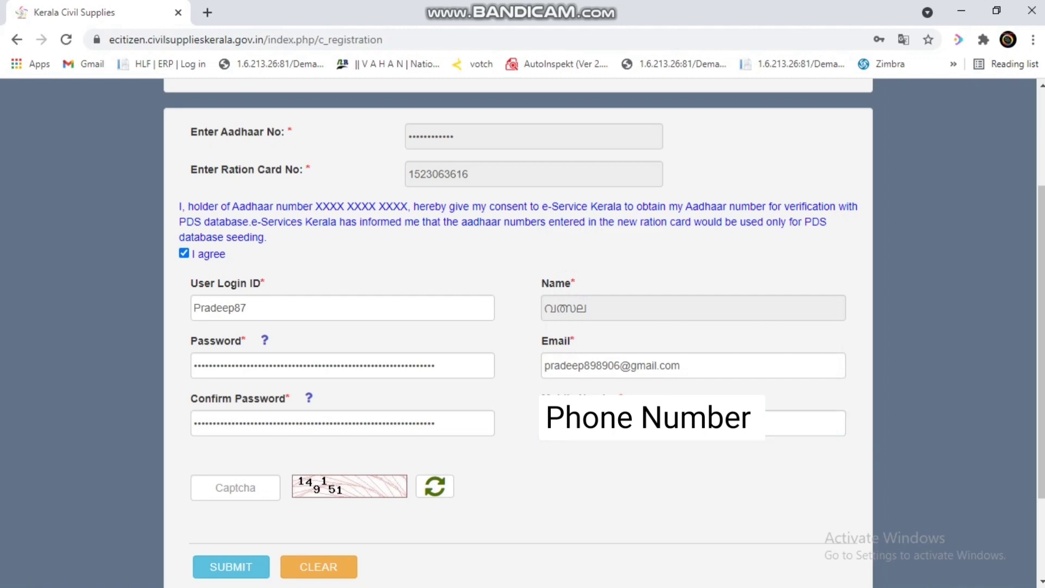
- Enter the registration captcha, submit the form, and acknowledge the 'Registration is Completed' message
scroll(522, 327, down, 3)
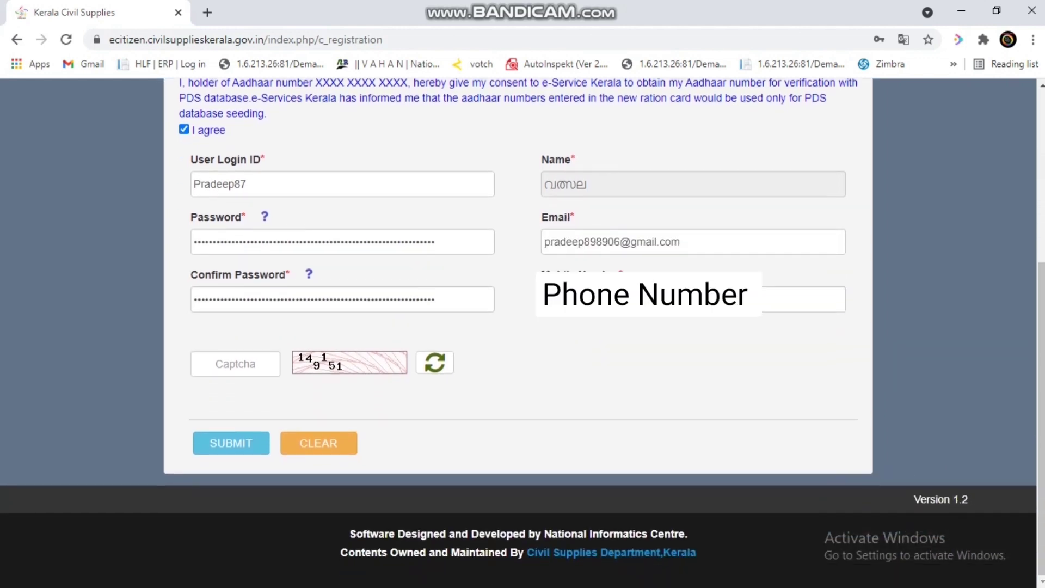
click(236, 364)
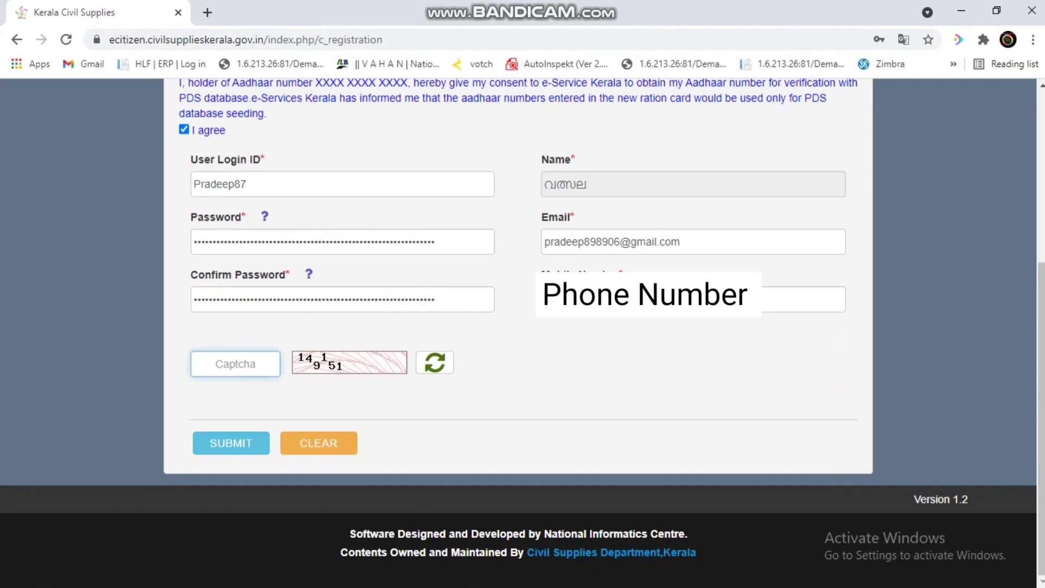
text(149151)
click(231, 443)
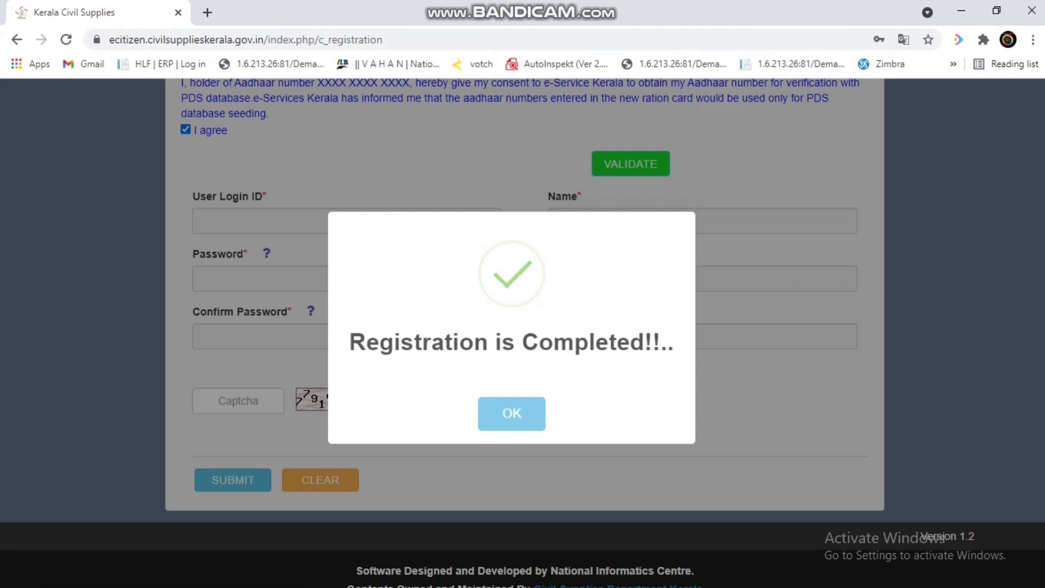
key(Return)
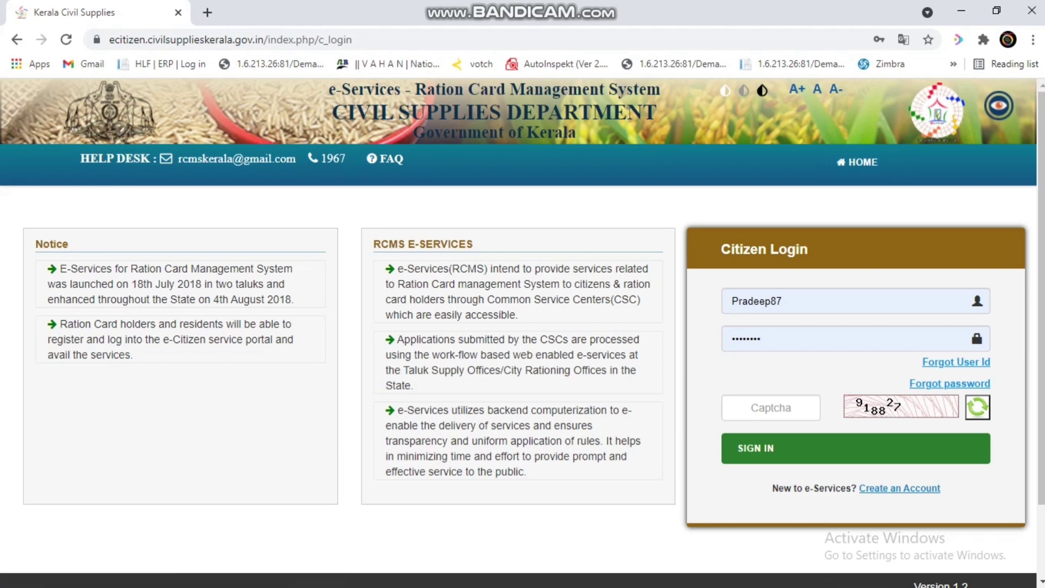
- Enter the login captcha and sign in to the new citizen account
click(771, 408)
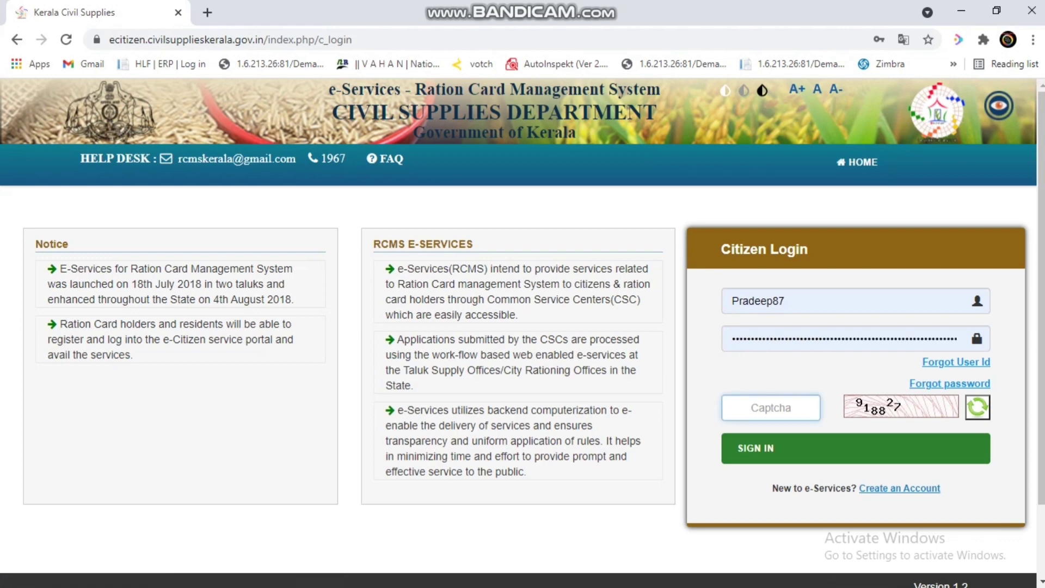
text(91)
text(8827)
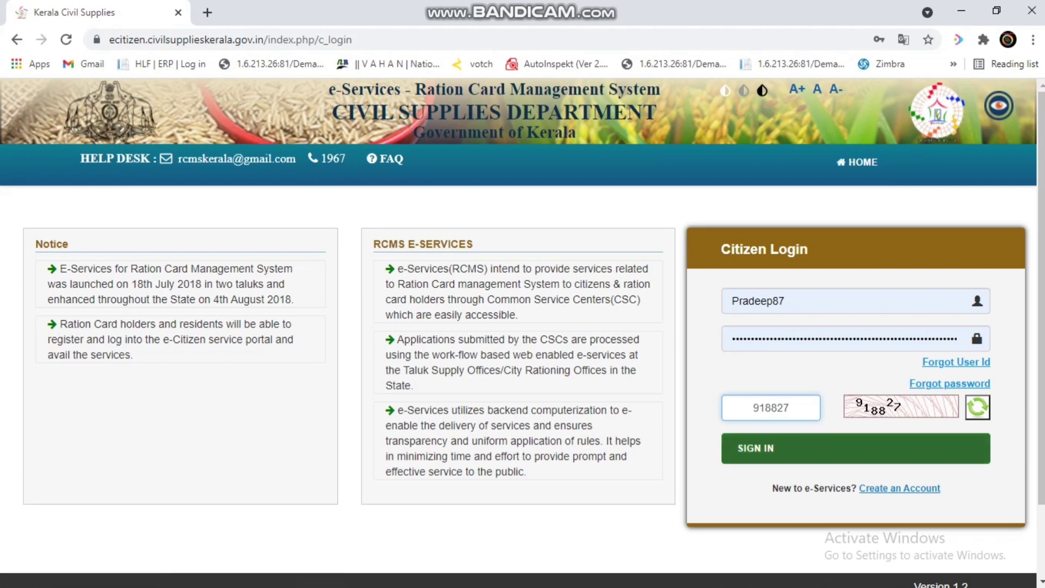
key(Return)
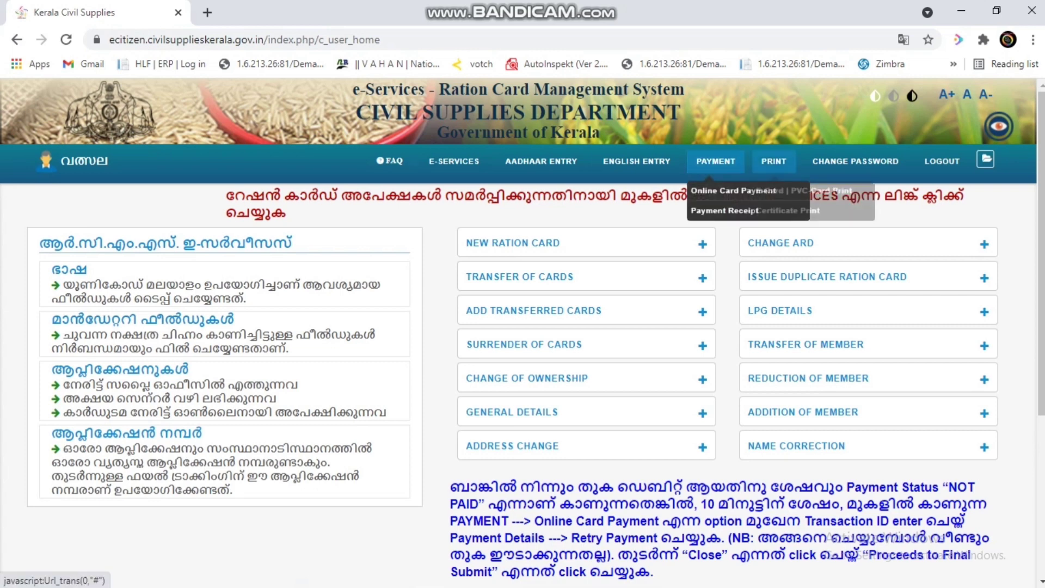
- Open E-Card | PVC-Card Print from the PRINT menu and request the PVC card print
mouse_move(774, 162)
click(804, 190)
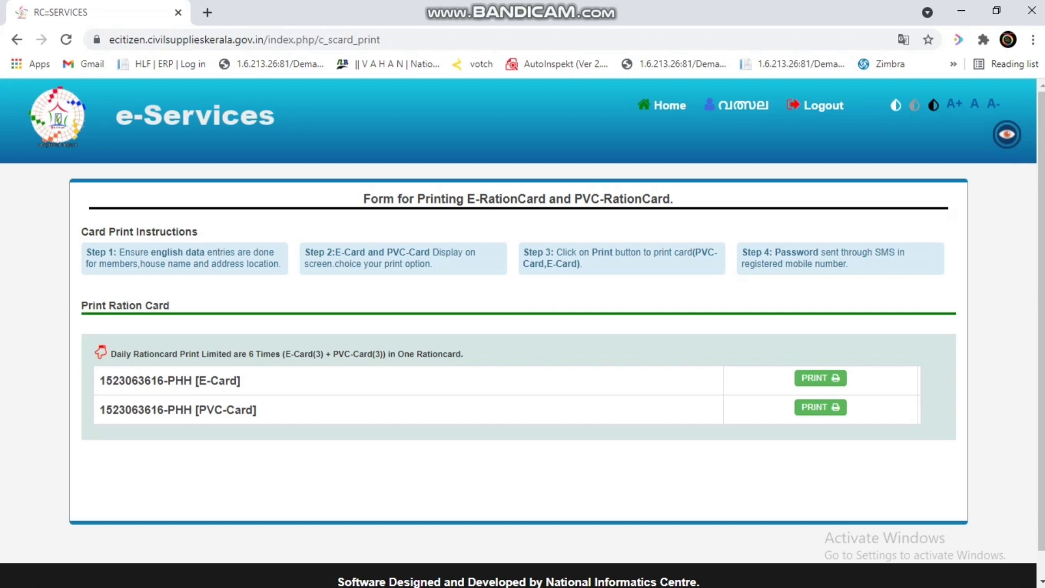
scroll(522, 333, down, 1)
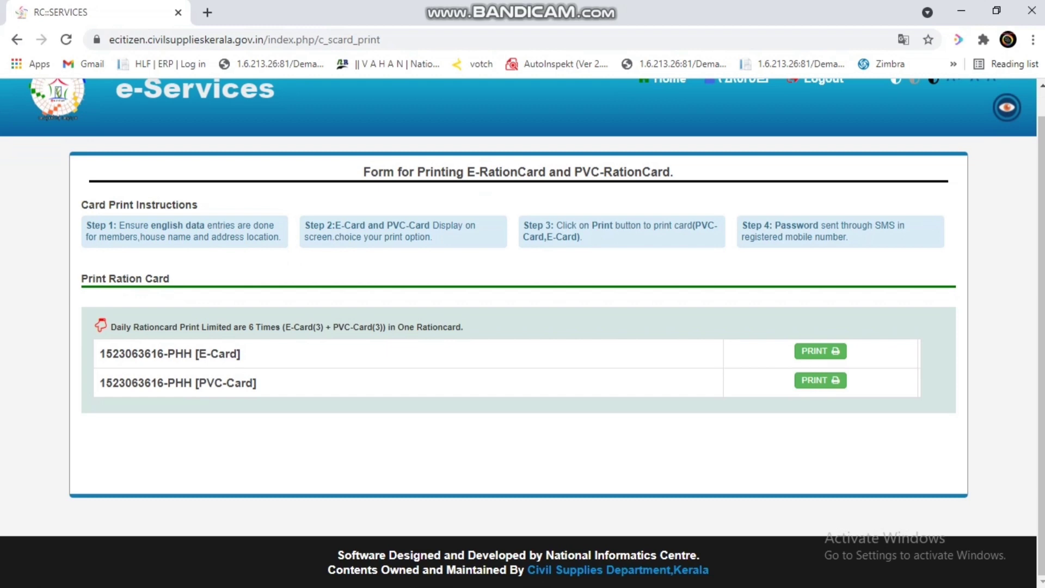
click(821, 380)
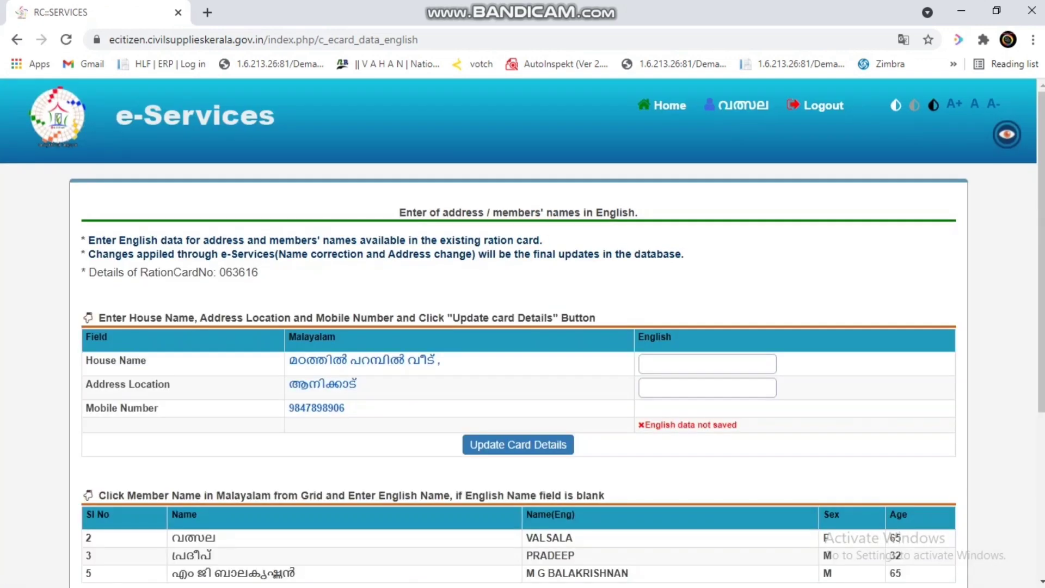
- Enter the house name and address location in English and save the card details
scroll(523, 326, down, 4)
scroll(523, 326, up, 1)
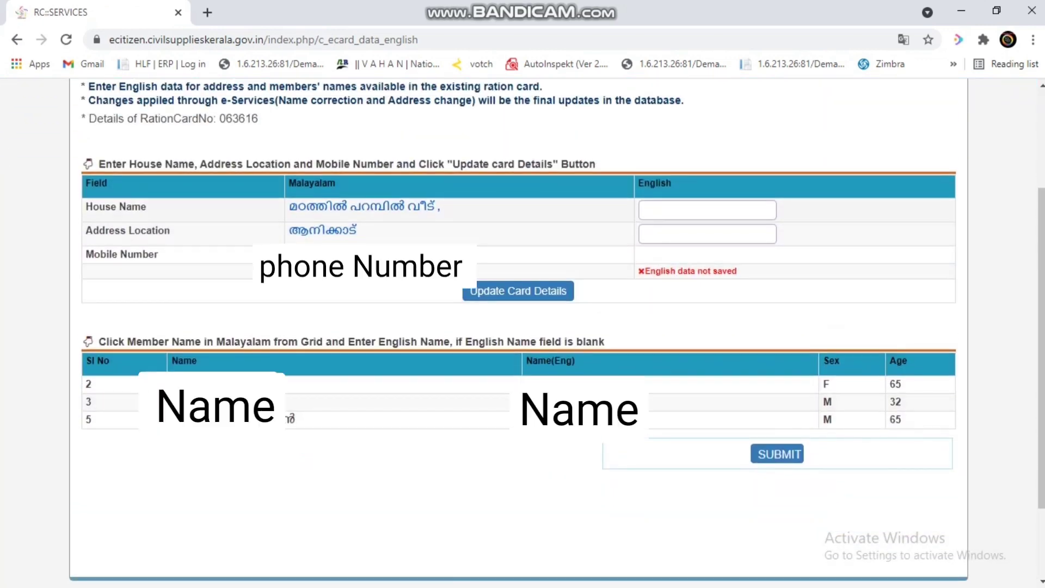
click(707, 210)
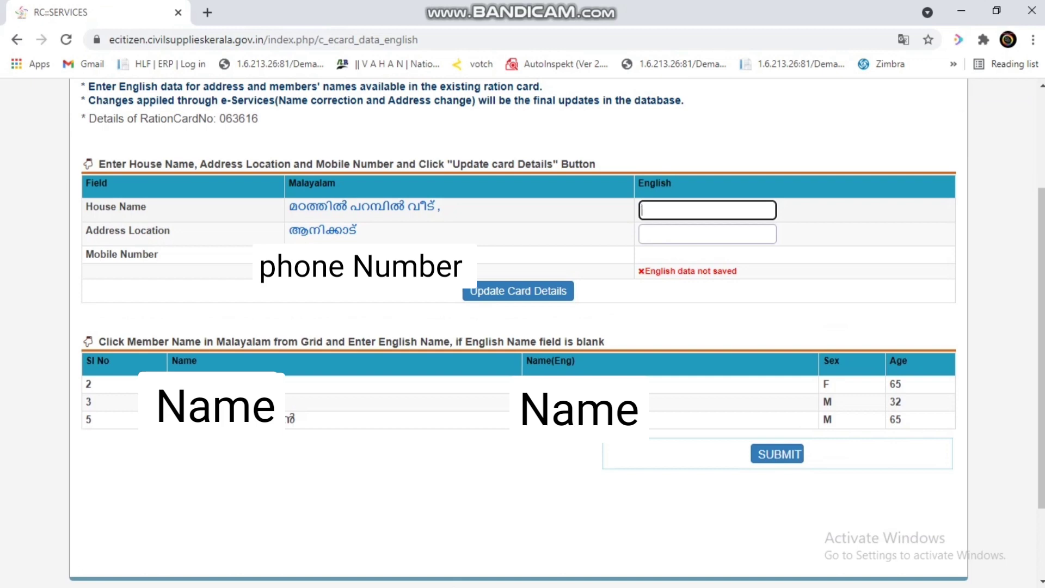
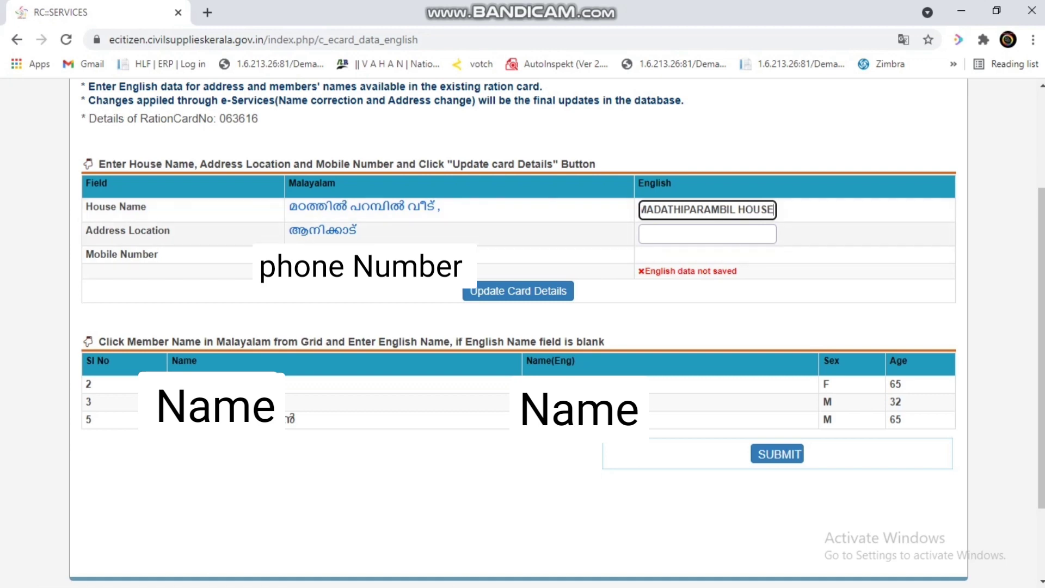
click(708, 233)
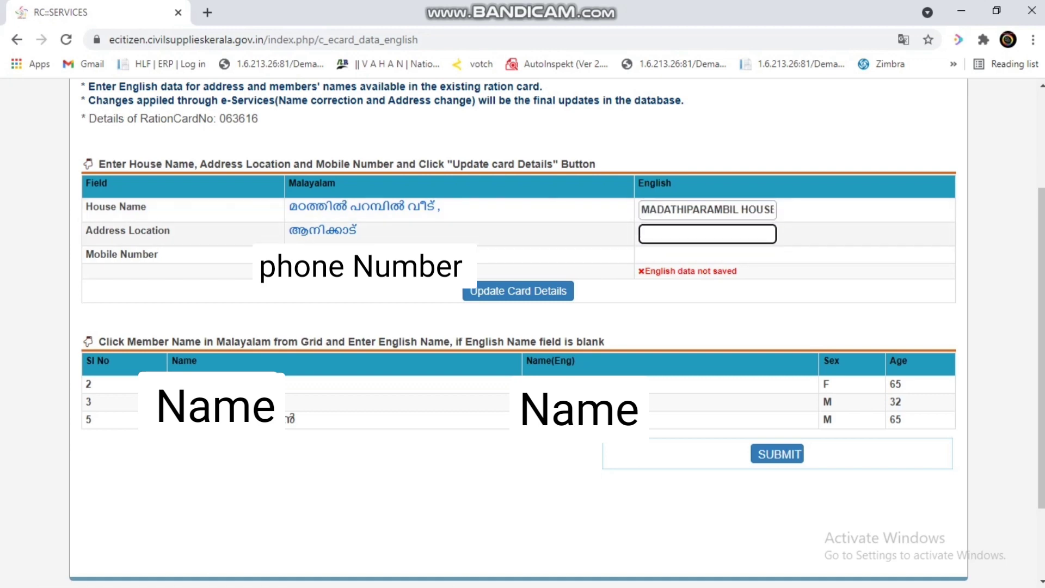
click(737, 271)
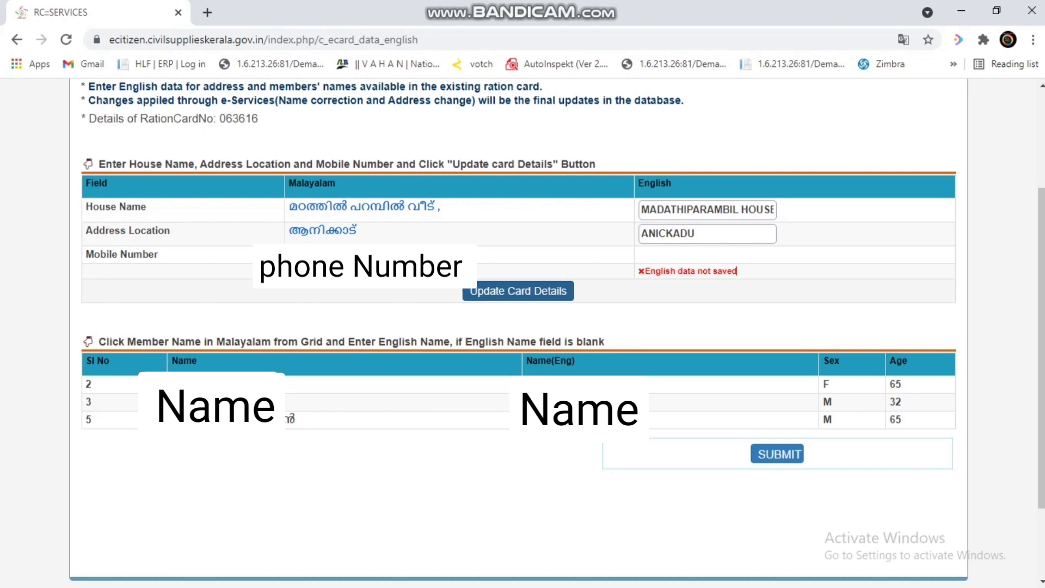
key(Tab)
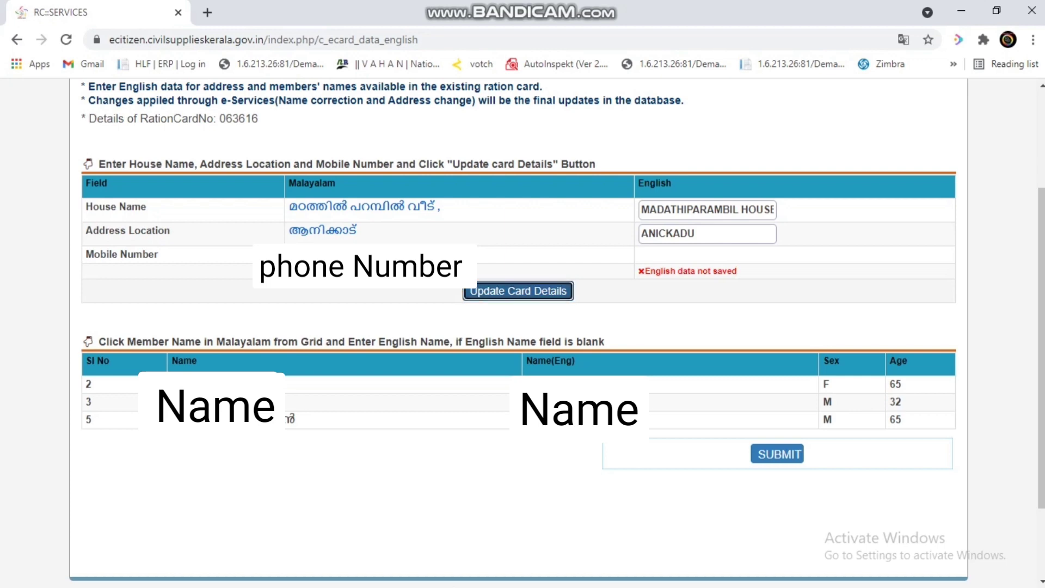
key(Return)
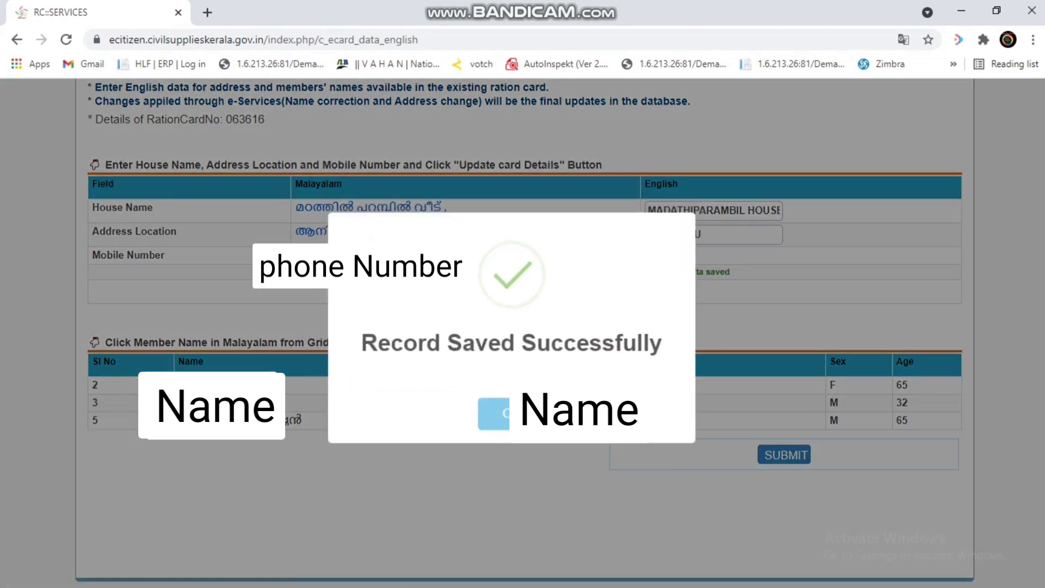
- Dismiss the saved message and submit the English address and member names
key(Return)
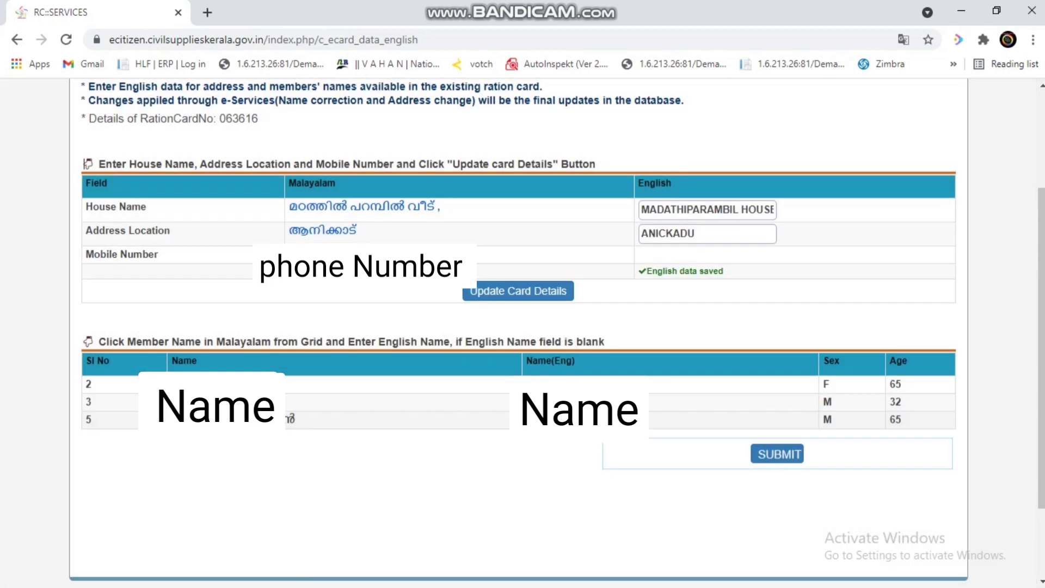
scroll(522, 327, down, 3)
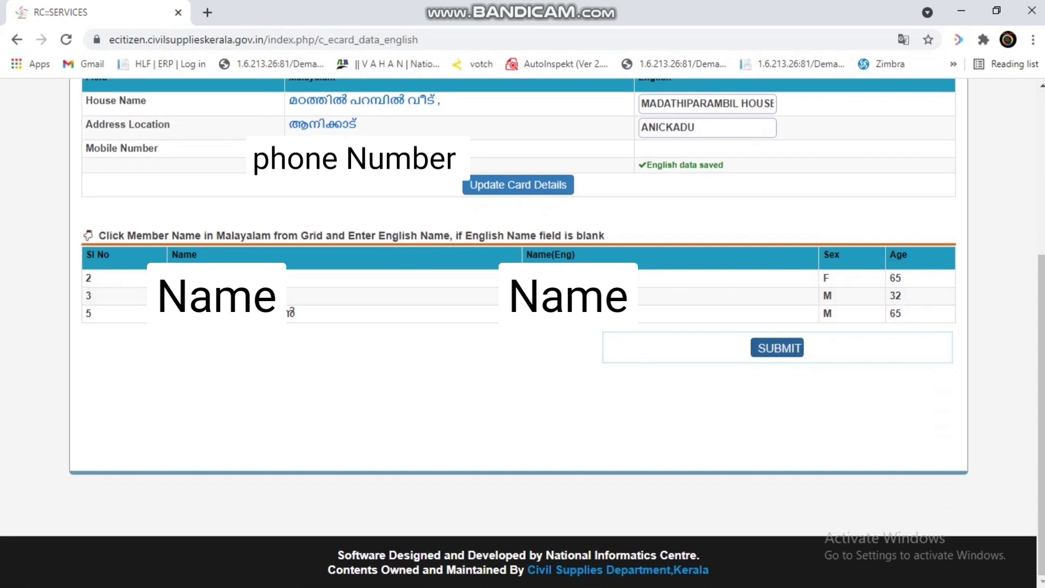
click(778, 348)
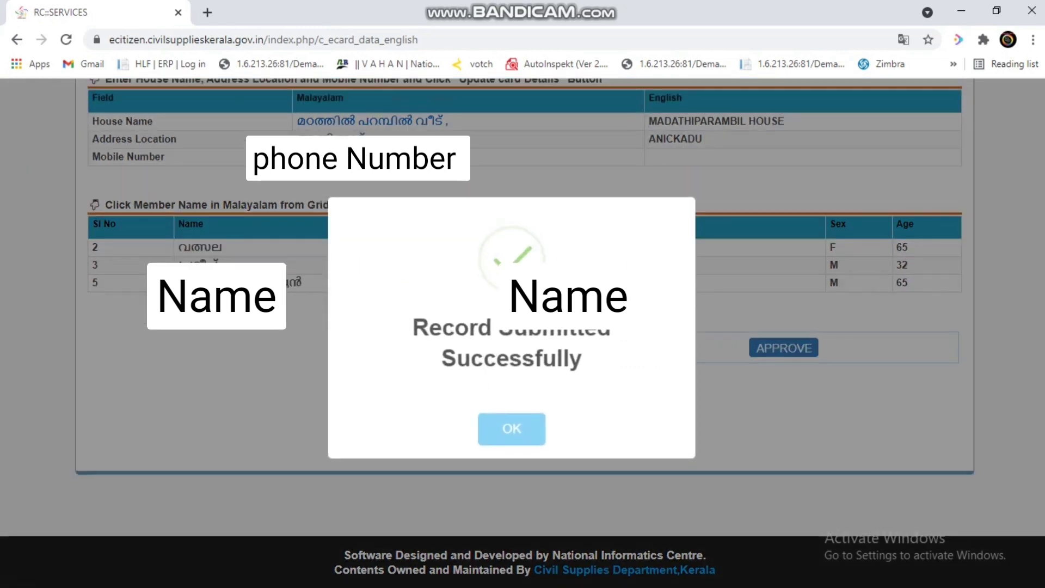
key(Return)
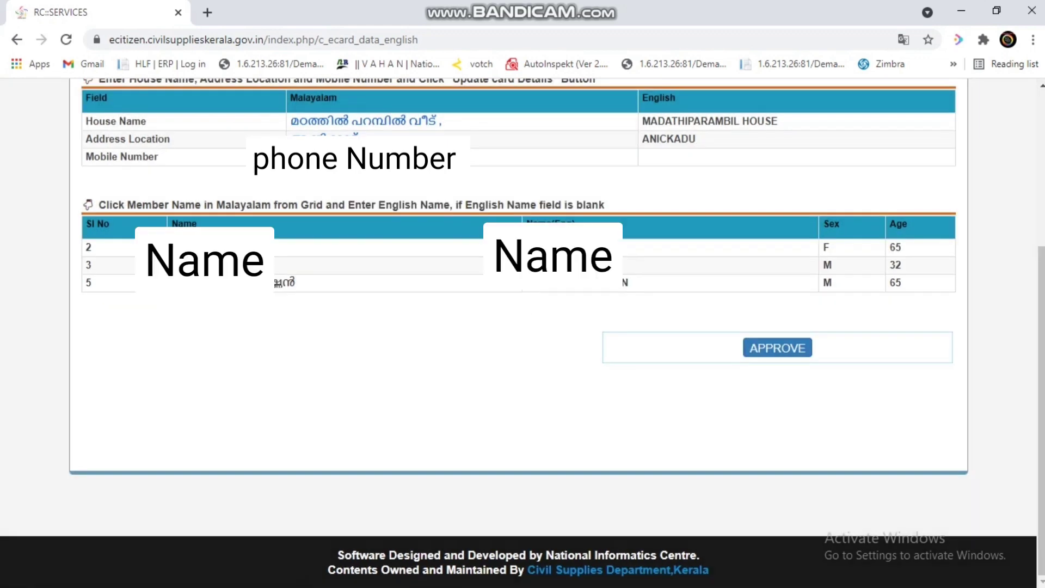
- Approve the submitted English details and dismiss the 'Record Approved Successfully' message
scroll(517, 272, up, 2)
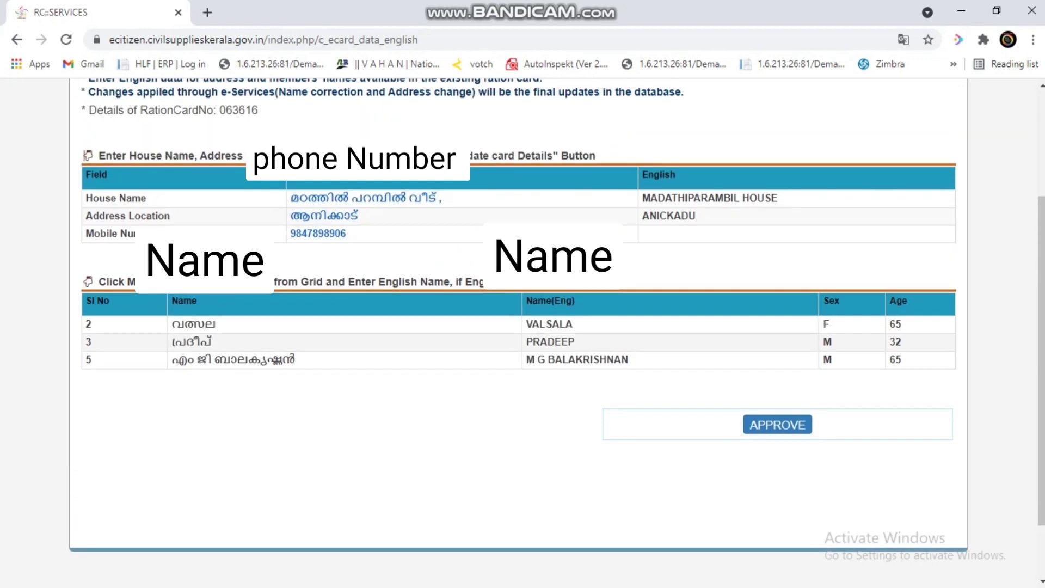
scroll(517, 316, down, 2)
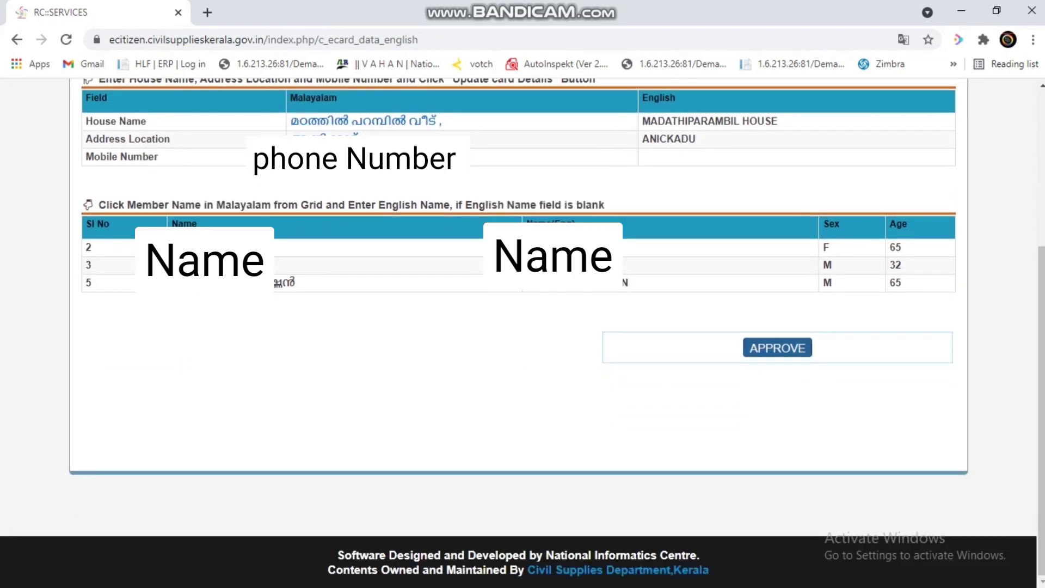
click(777, 348)
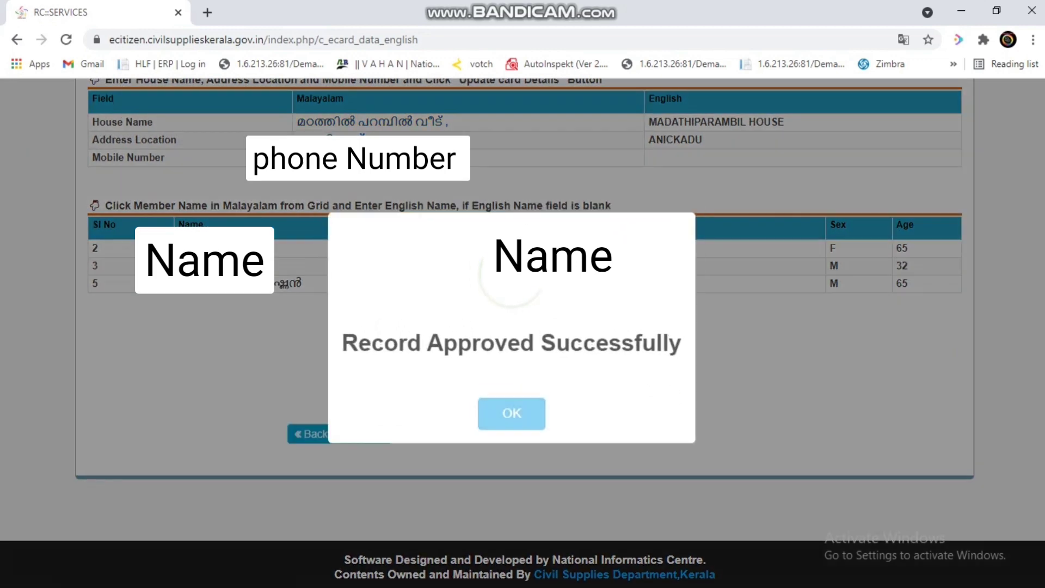
key(Return)
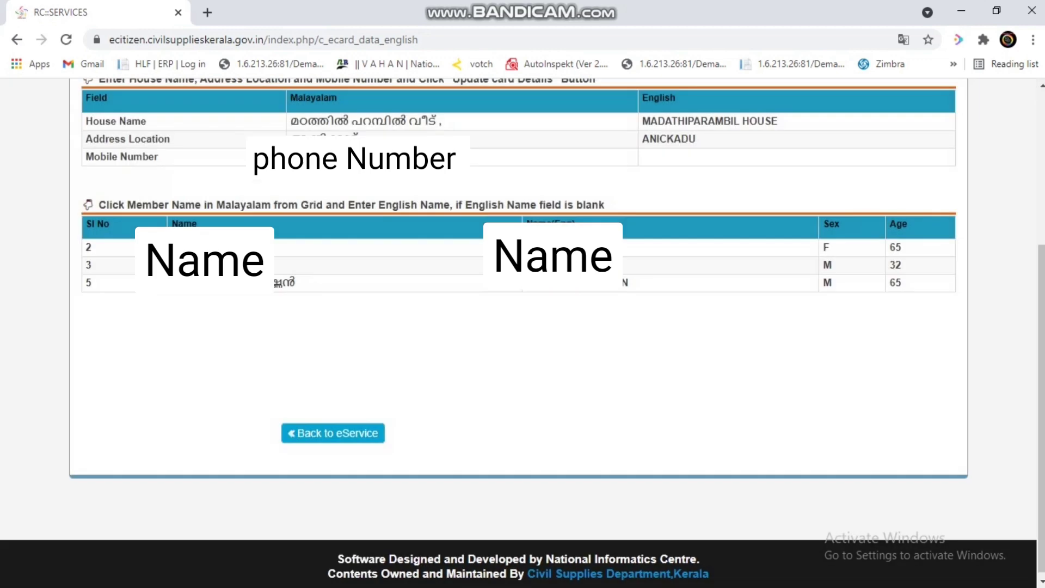
scroll(522, 272, up, 3)
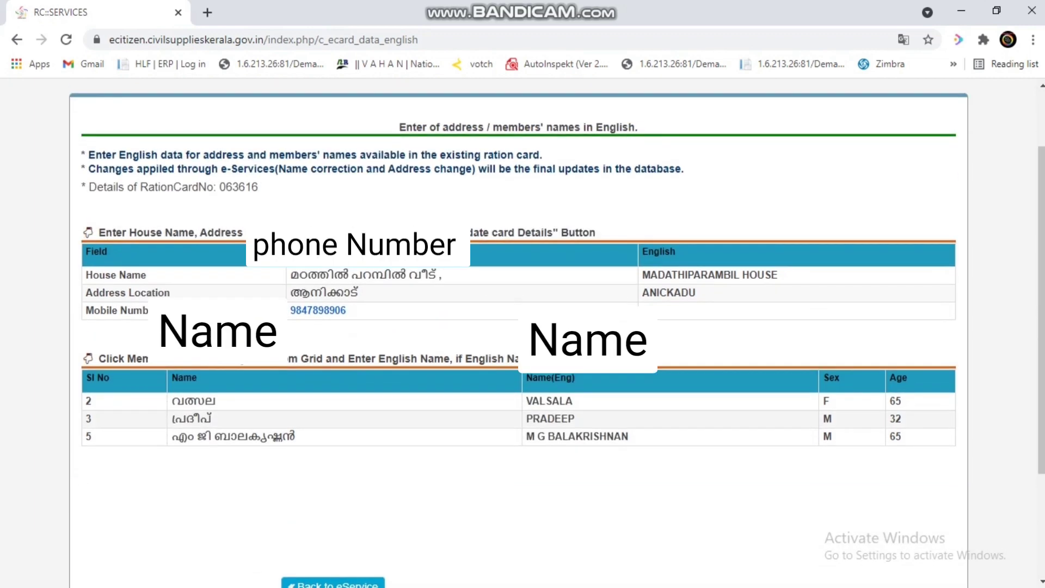
scroll(523, 327, down, 2)
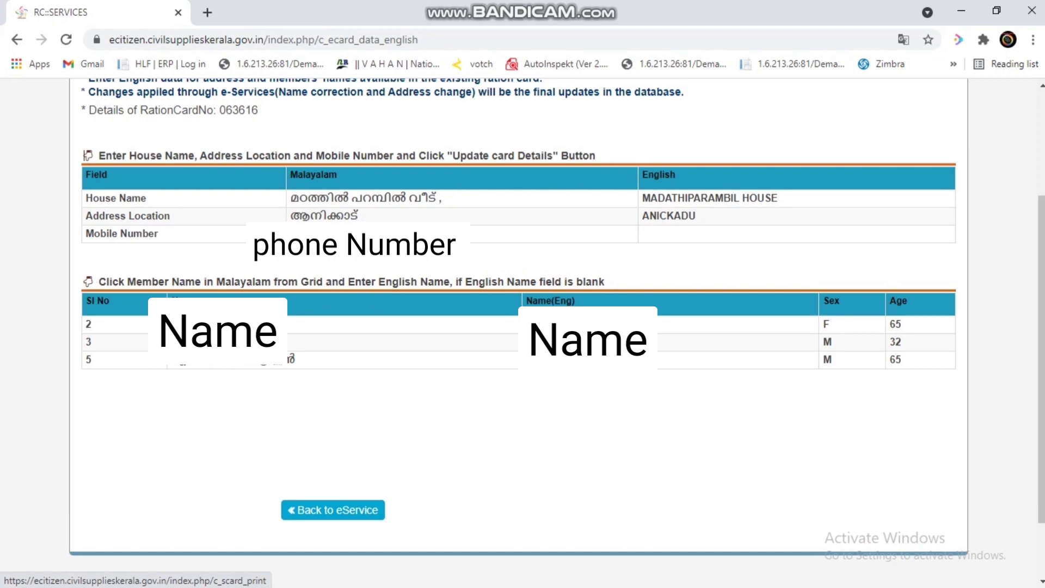
- Return to card printing and request the PVC card print, sending its PDF password by SMS
click(333, 510)
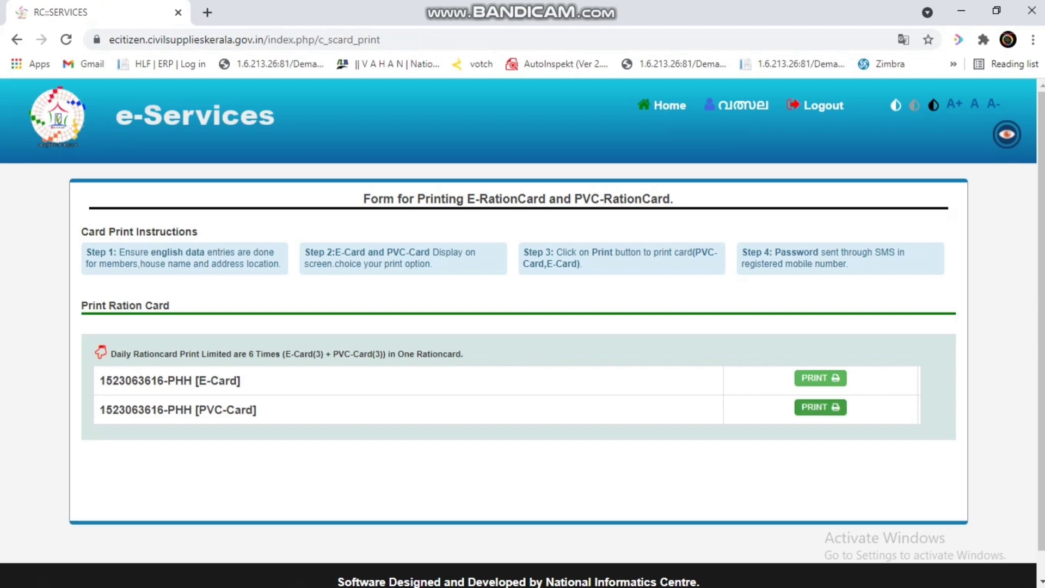
click(820, 407)
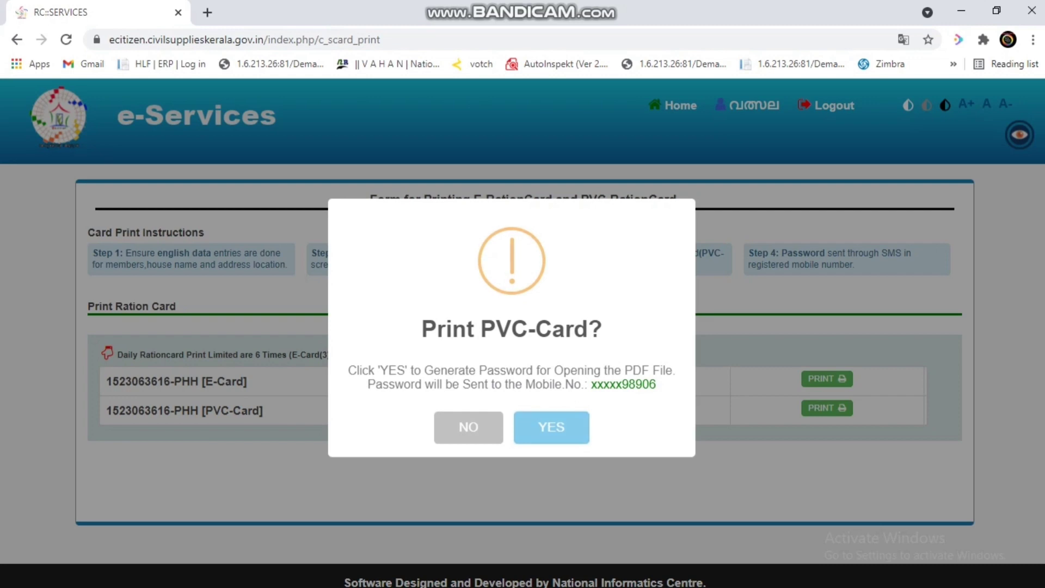
key(Return)
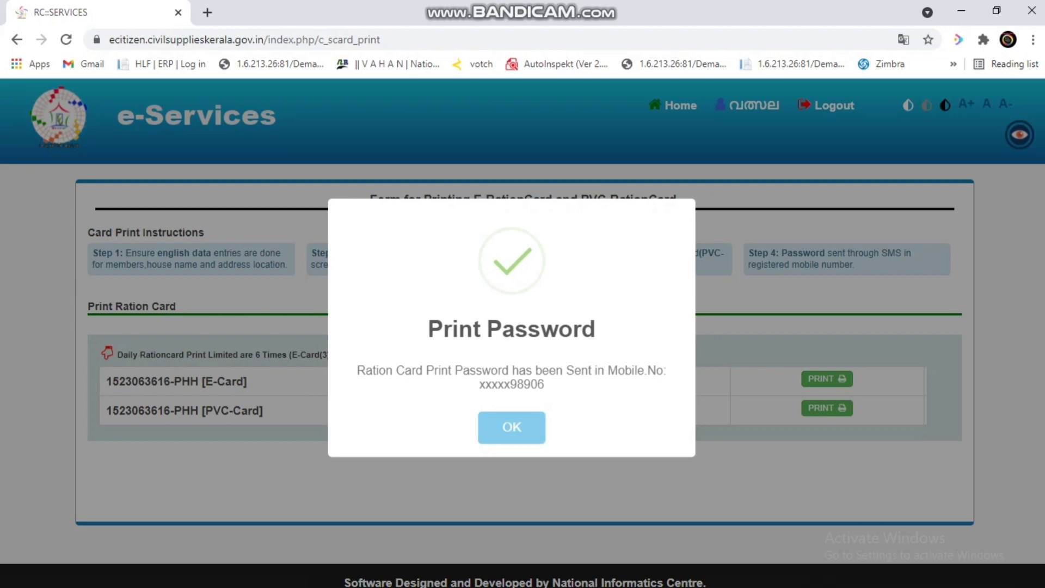
key(Return)
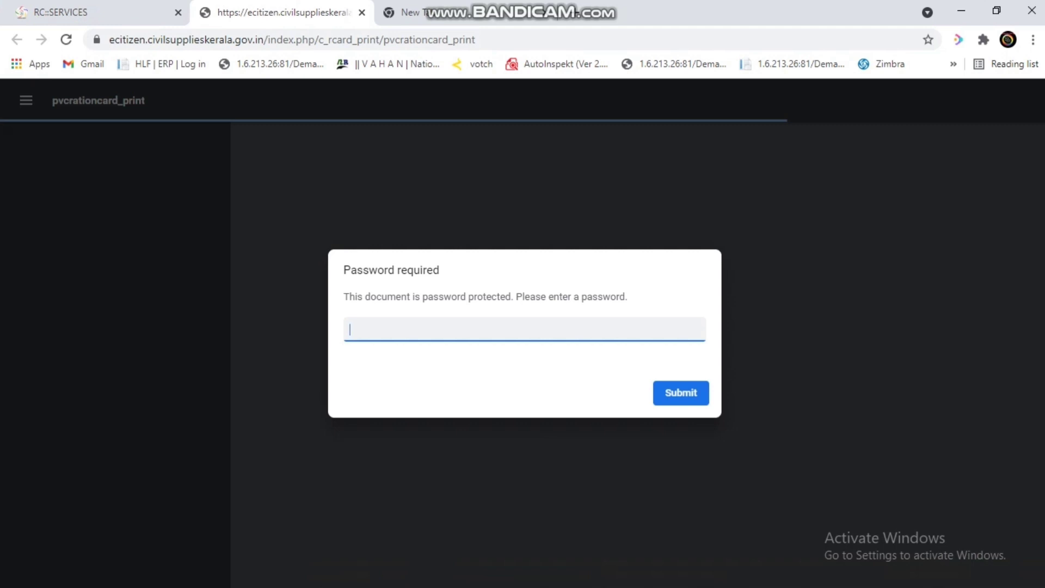
- Enter the six-character SMS password to unlock the PVC card PDF
text(••)
text(*)
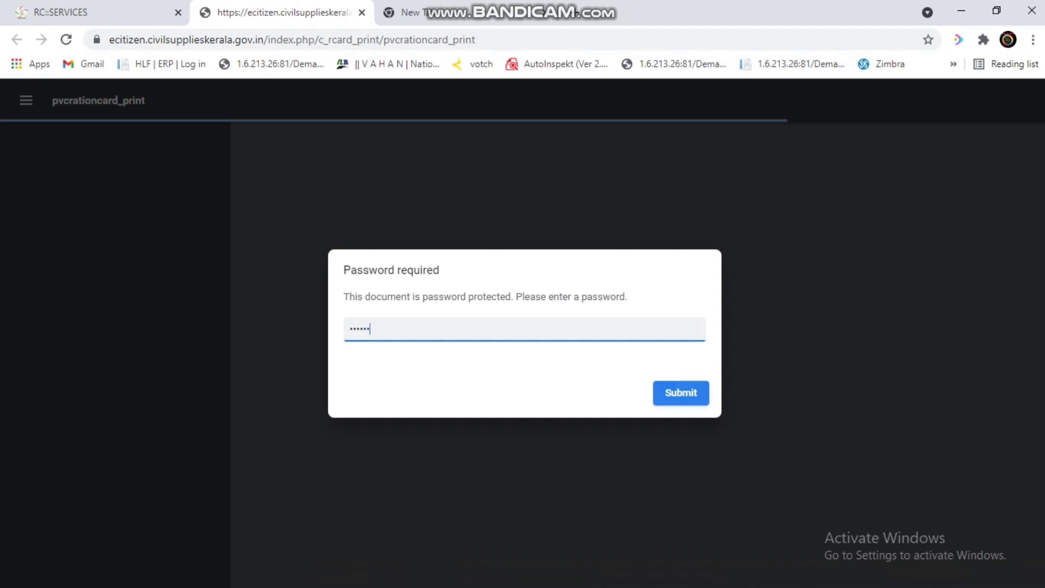
key(Return)
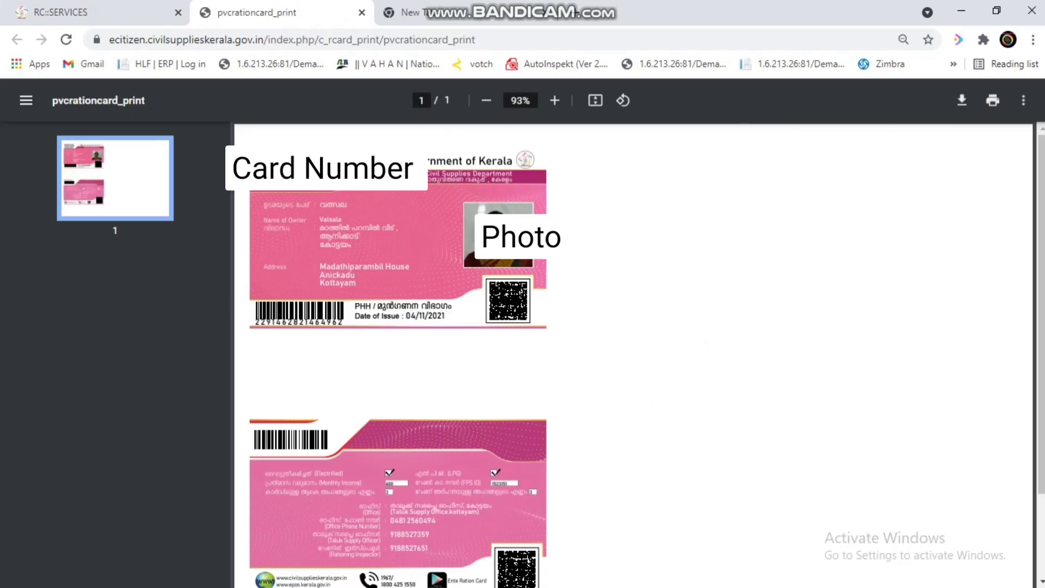
scroll(397, 327, down, 2)
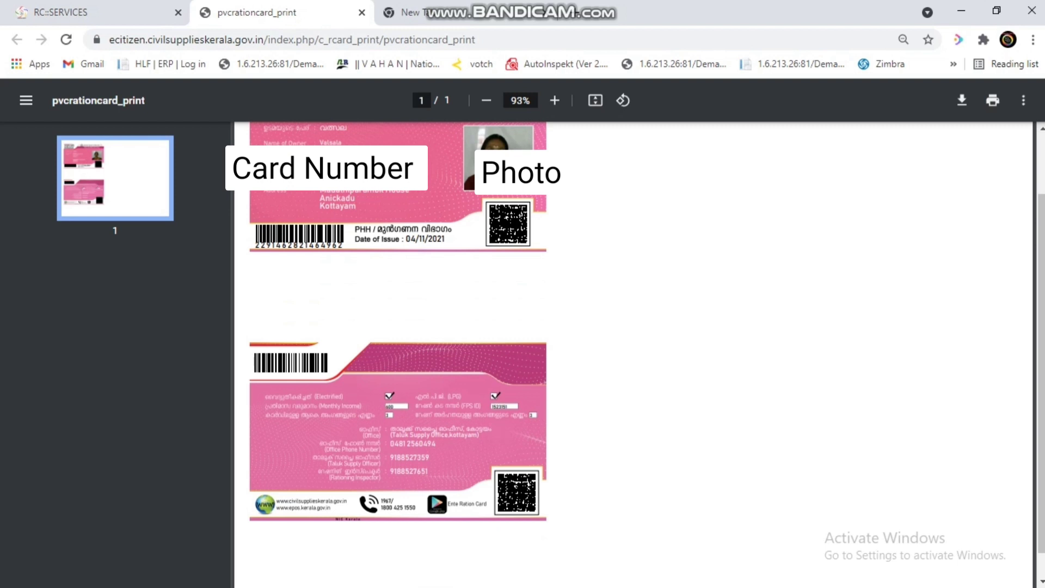
scroll(398, 327, up, 2)
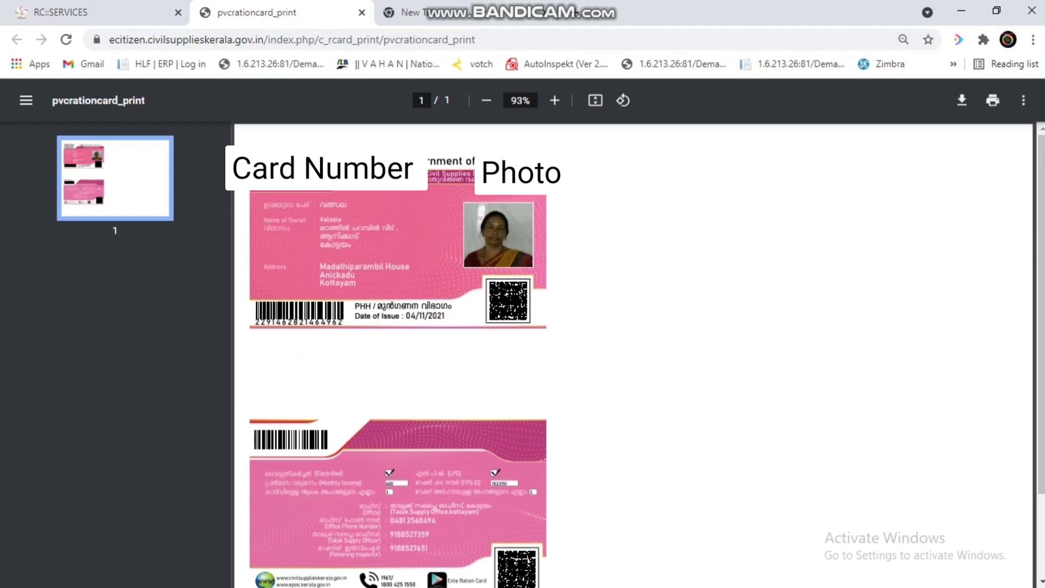